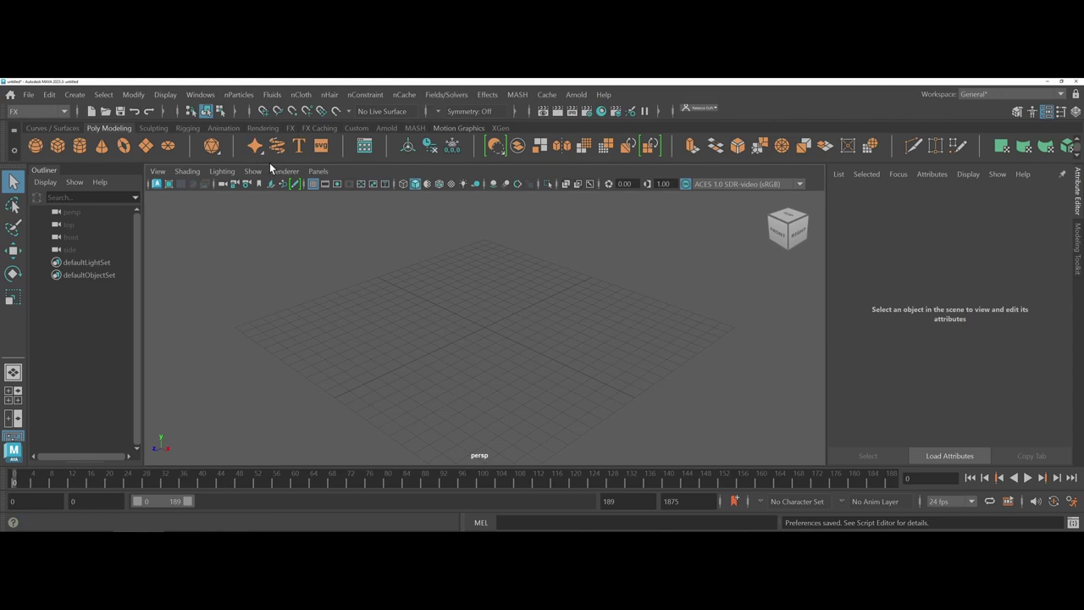
Switch the menu set to Modeling, try Rigging, return to Modeling, then show the Windows menu.
{"action": "left_click", "coordinate": [66, 112]}
{"action": "left_click", "coordinate": [45, 124]}
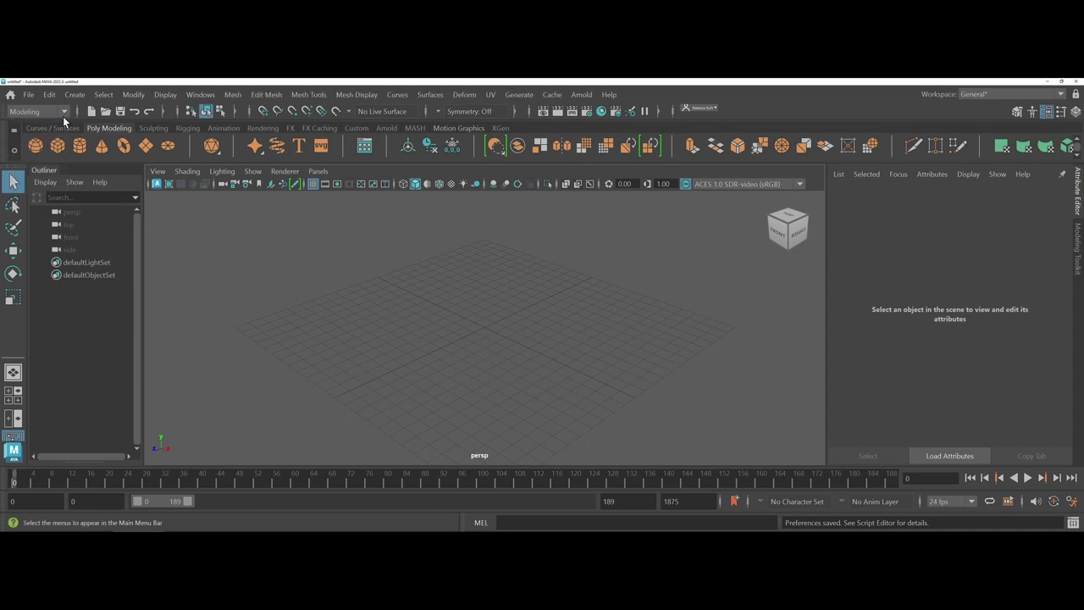
{"action": "left_click", "coordinate": [62, 113]}
{"action": "left_click", "coordinate": [49, 136]}
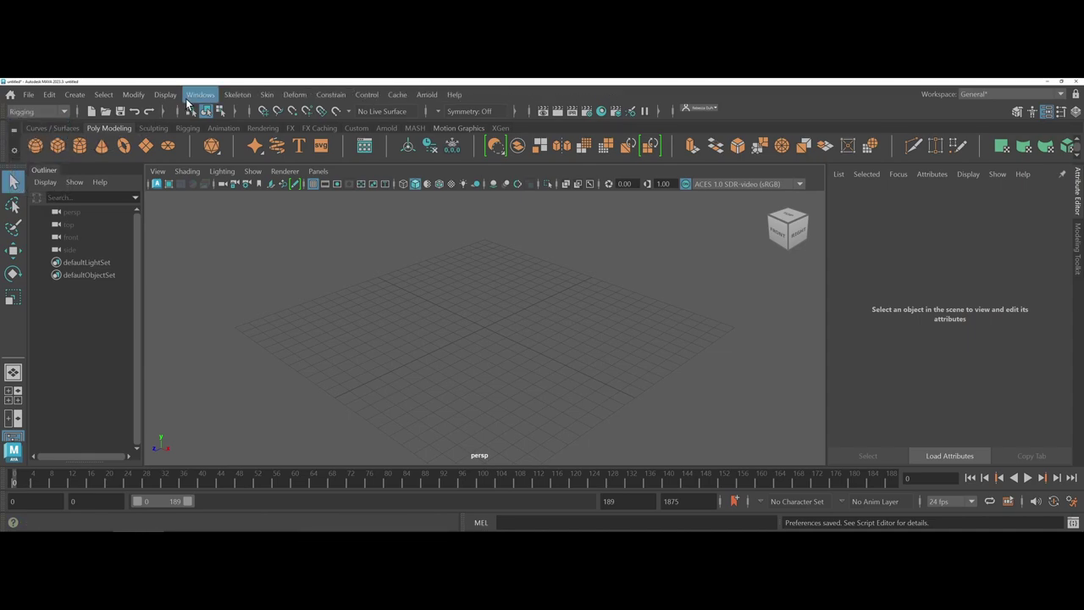
{"action": "left_click", "coordinate": [59, 111]}
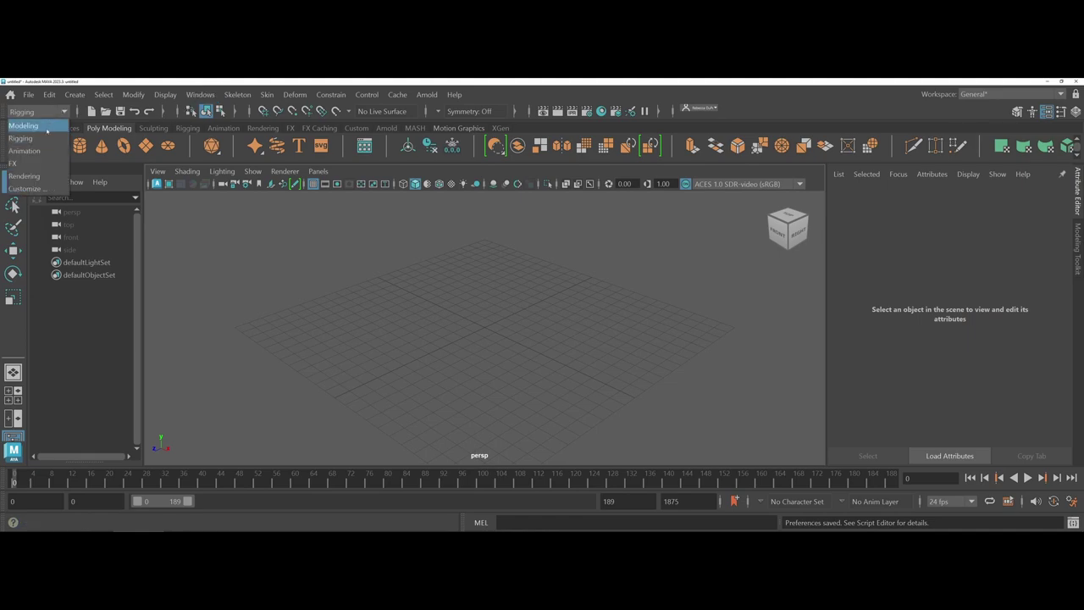
{"action": "left_click", "coordinate": [45, 127]}
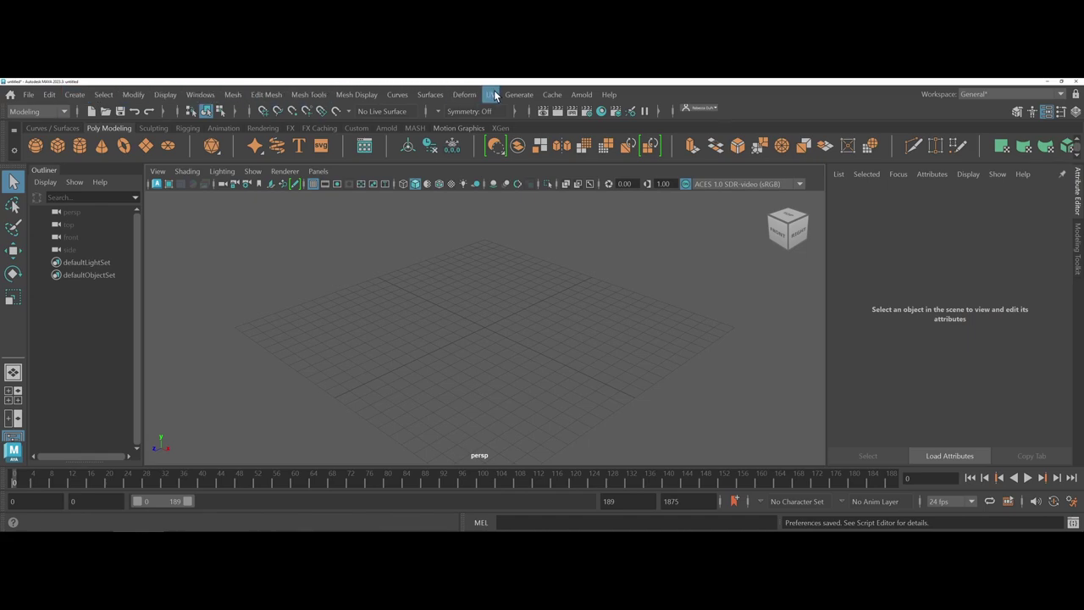
{"action": "left_click", "coordinate": [60, 114]}
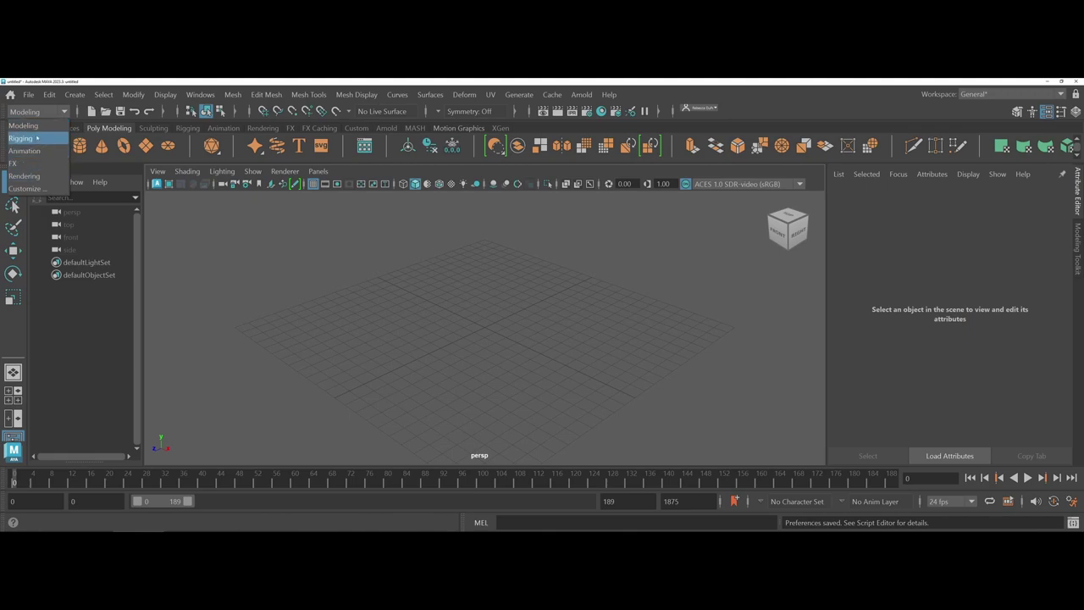
{"action": "left_click", "coordinate": [36, 127]}
{"action": "left_click", "coordinate": [210, 97]}
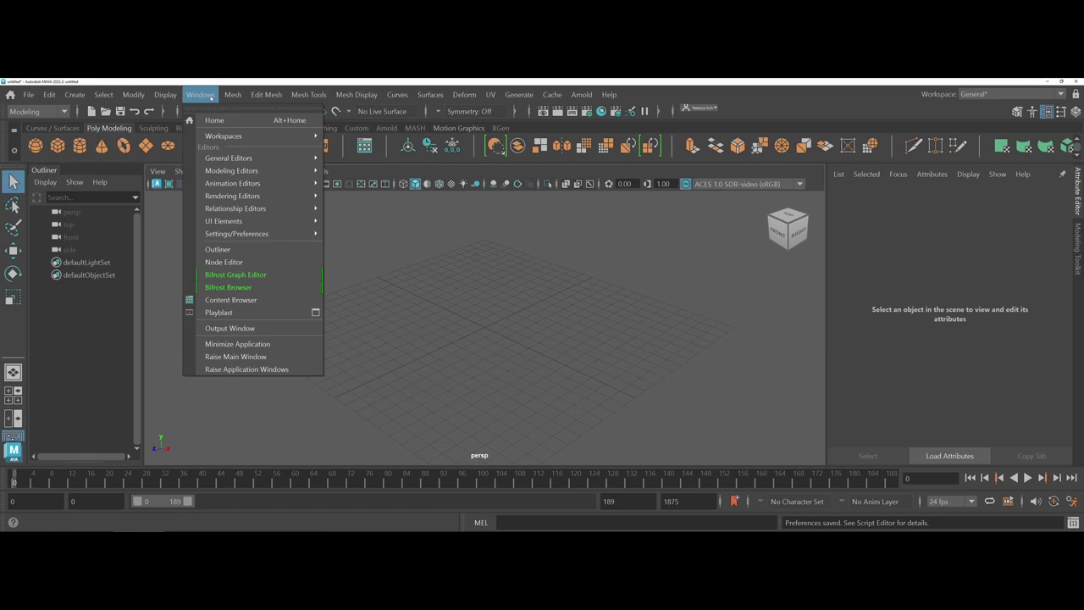
Open Preferences from Windows > Settings/Preferences.
{"action": "mouse_move", "coordinate": [265, 233]}
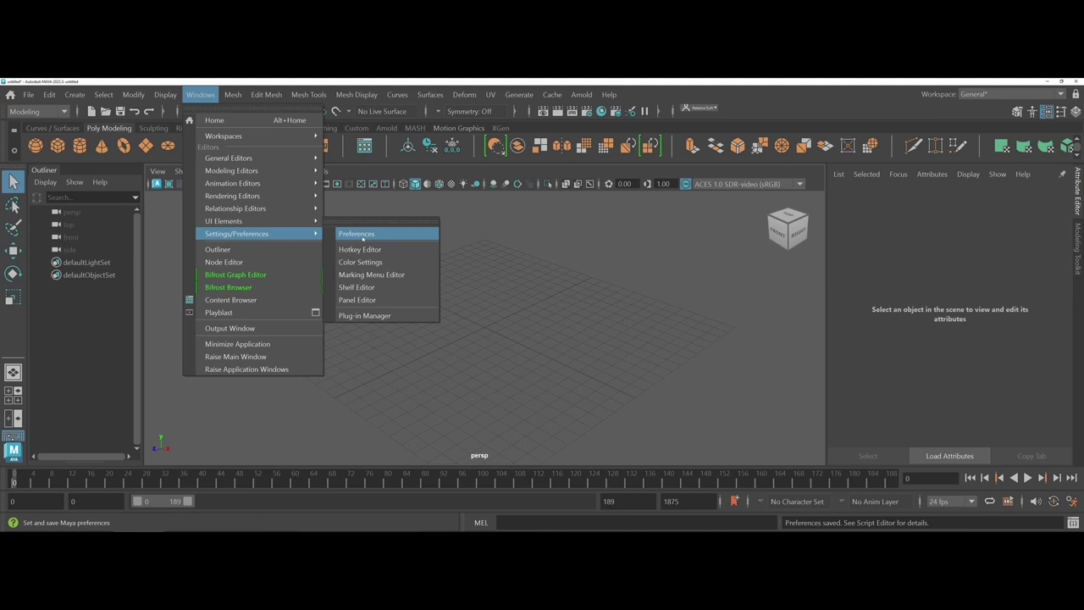
{"action": "left_click", "coordinate": [363, 237]}
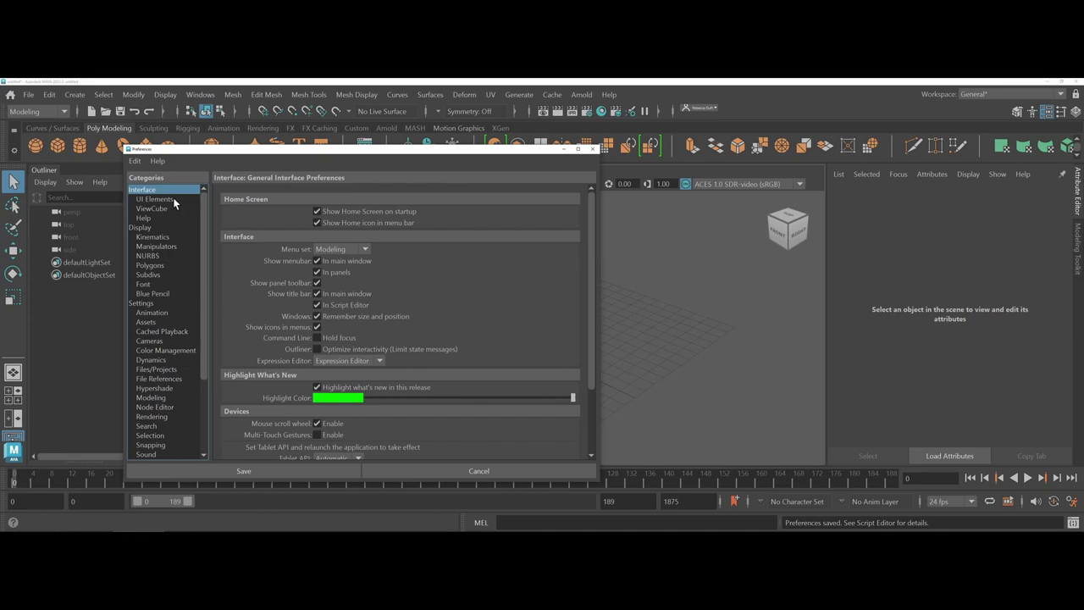
Move the Preferences window, browse UI Elements and Interface, then view Rendering (Arnold Renderer preferred).
{"action": "left_click_drag", "start_coordinate": [197, 153], "coordinate": [247, 128]}
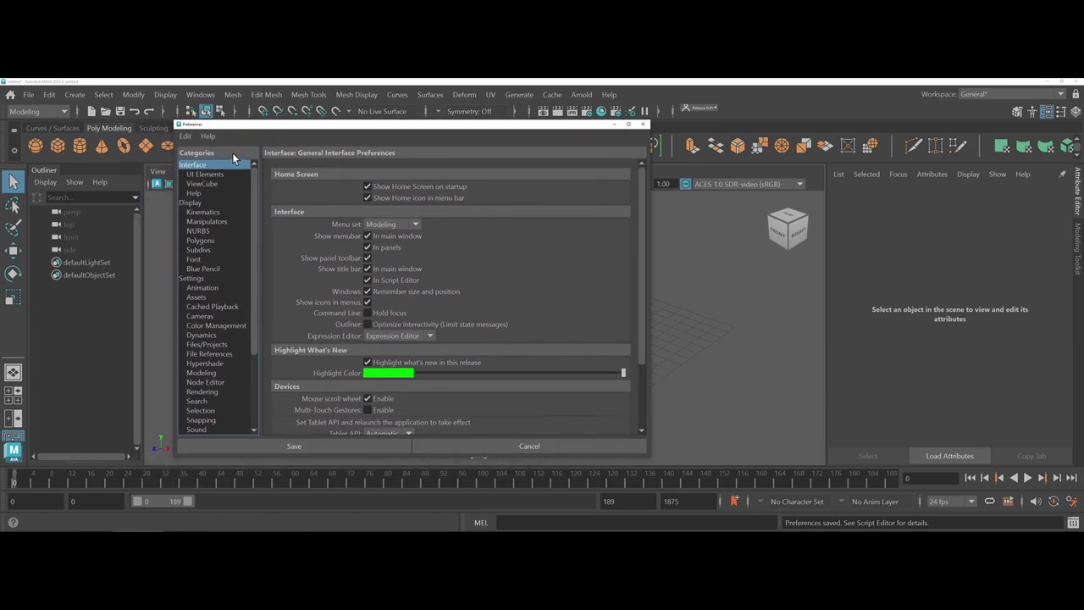
{"action": "scroll", "coordinate": [222, 222], "scroll_direction": "down", "scroll_amount": 4}
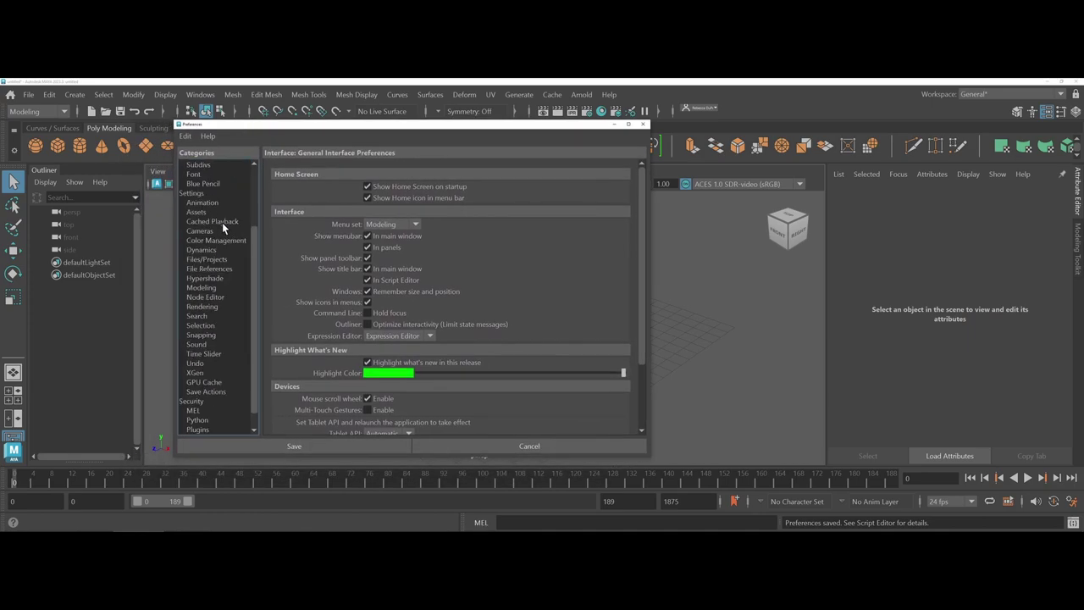
{"action": "scroll", "coordinate": [220, 221], "scroll_direction": "up", "scroll_amount": 4}
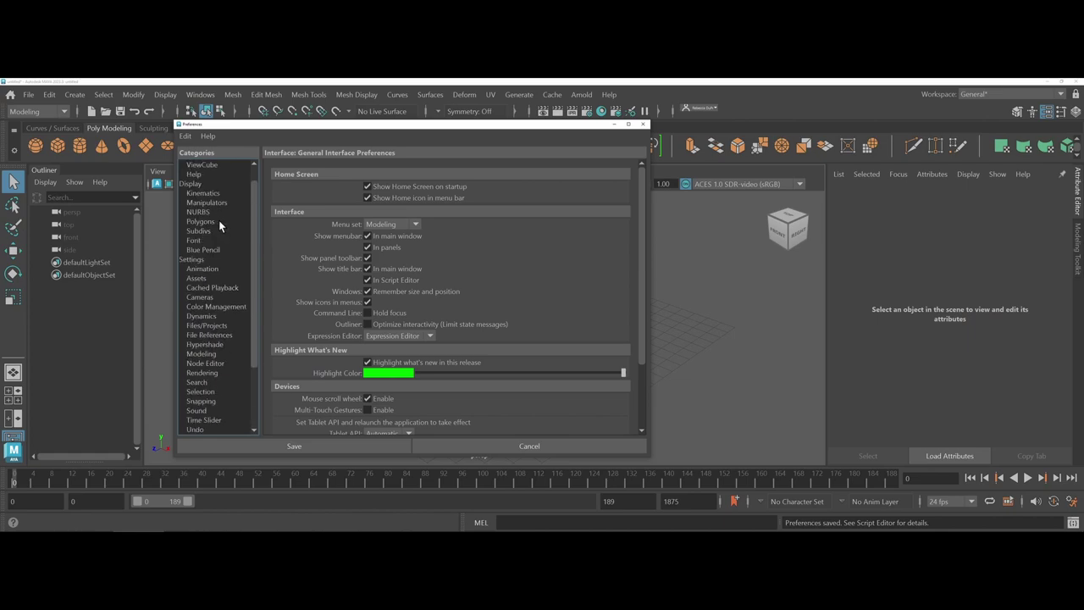
{"action": "left_click", "coordinate": [211, 174]}
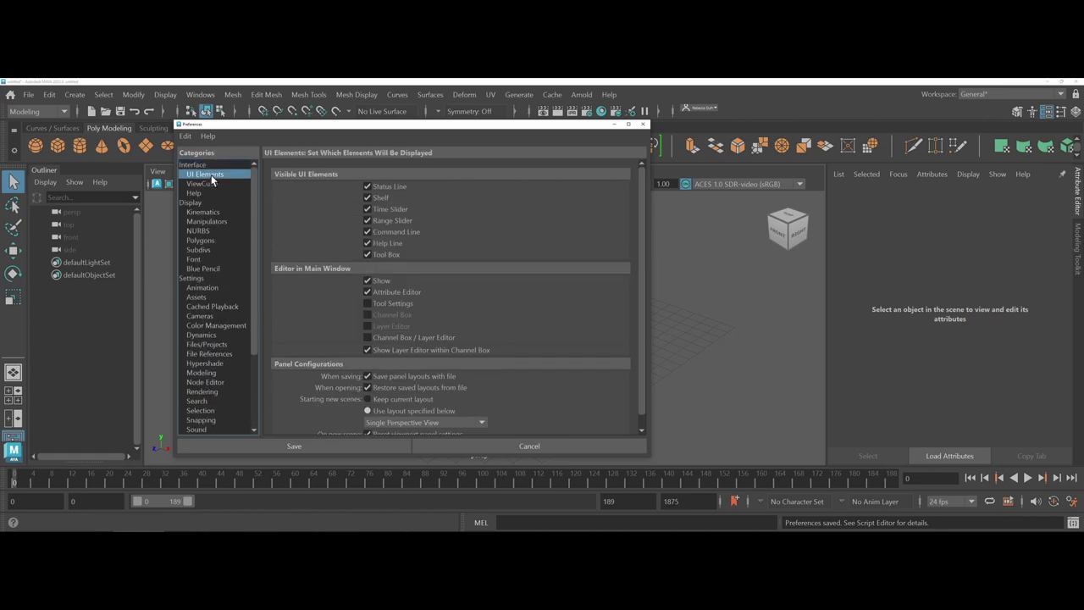
{"action": "scroll", "coordinate": [294, 228], "scroll_direction": "down", "scroll_amount": 1}
{"action": "scroll", "coordinate": [292, 229], "scroll_direction": "up", "scroll_amount": 1}
{"action": "left_click", "coordinate": [199, 165]}
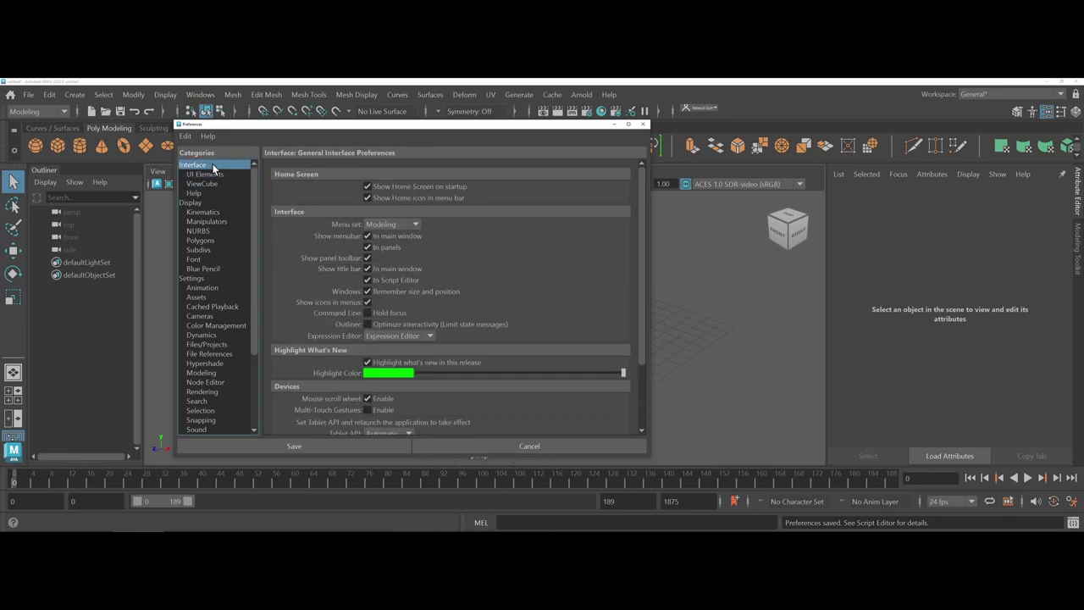
{"action": "scroll", "coordinate": [304, 218], "scroll_direction": "down", "scroll_amount": 5}
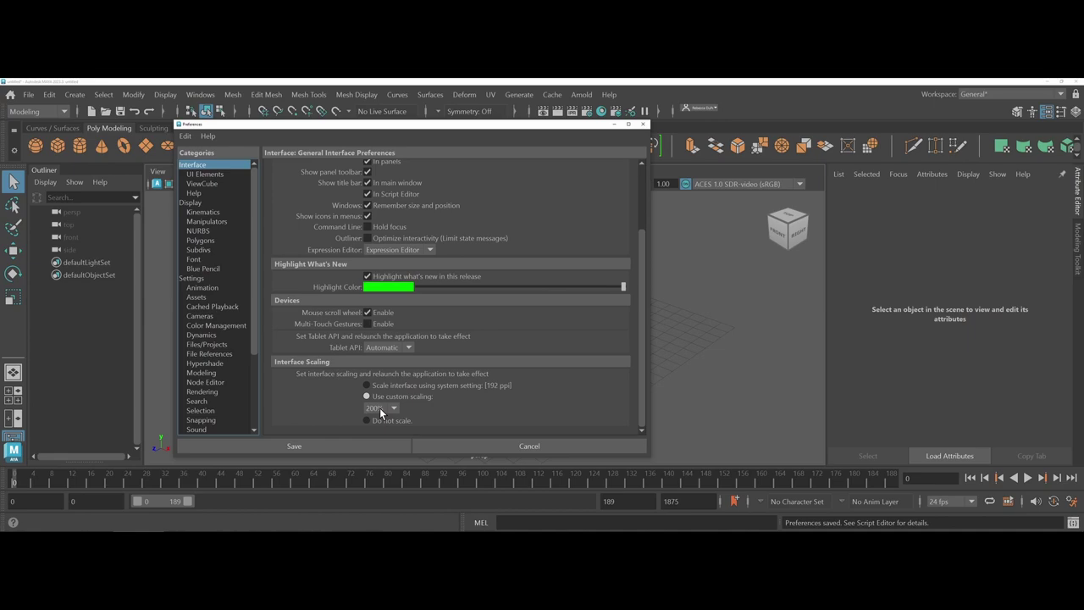
{"action": "left_click", "coordinate": [227, 392]}
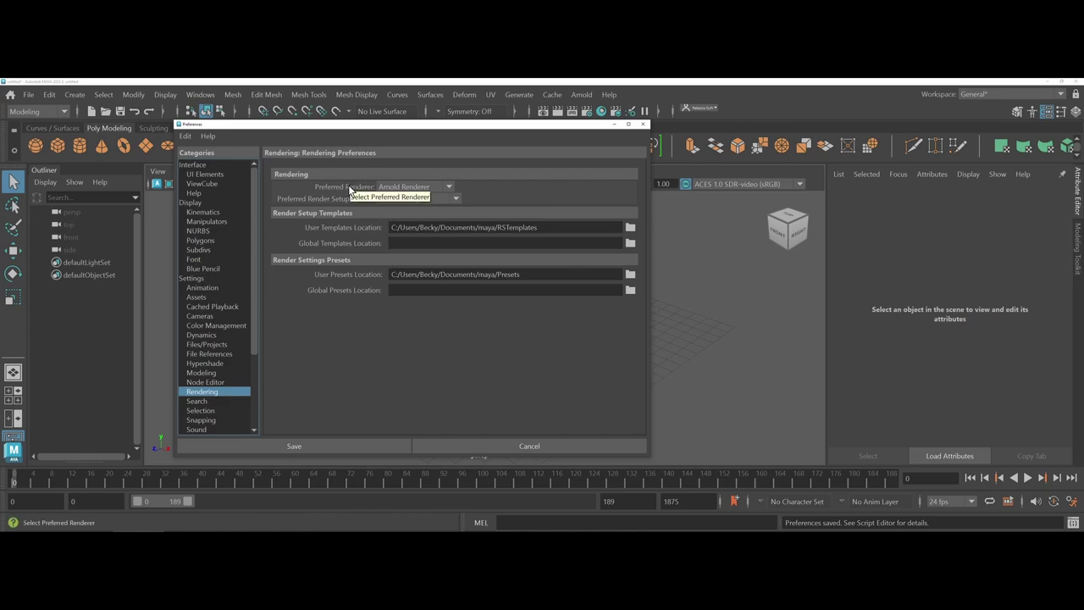
Keep Arnold Renderer as the preferred renderer and cancel the Preferences window.
{"action": "left_click", "coordinate": [421, 187]}
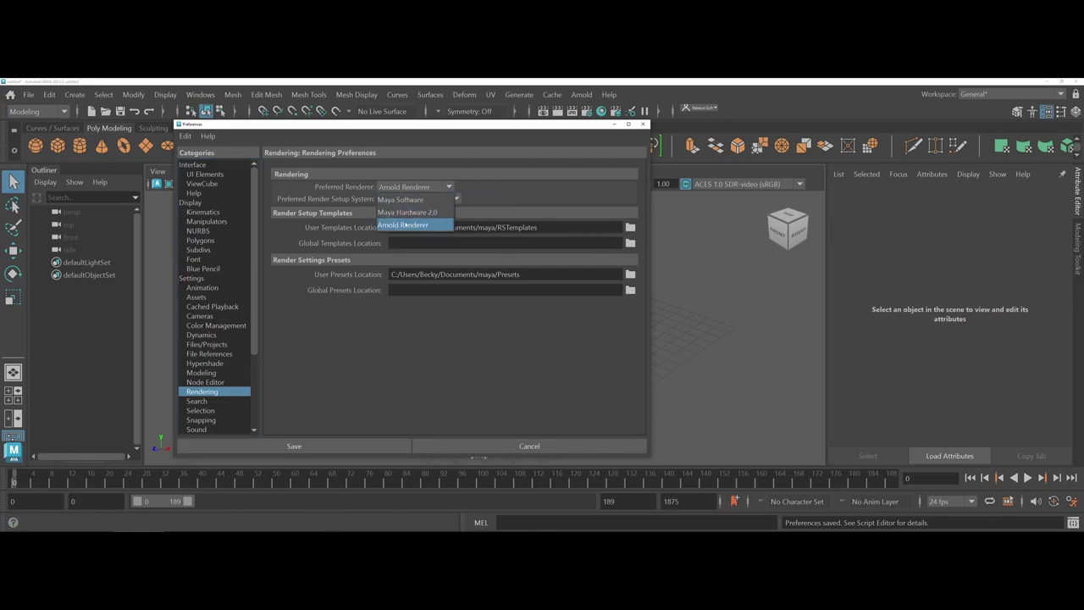
{"action": "left_click", "coordinate": [407, 223]}
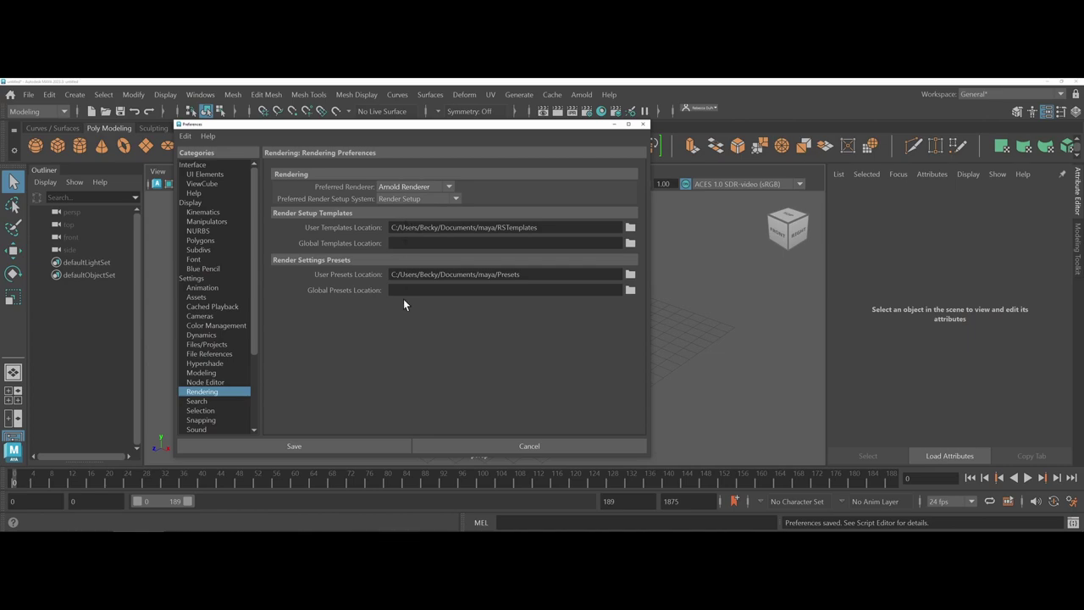
{"action": "left_click", "coordinate": [439, 442]}
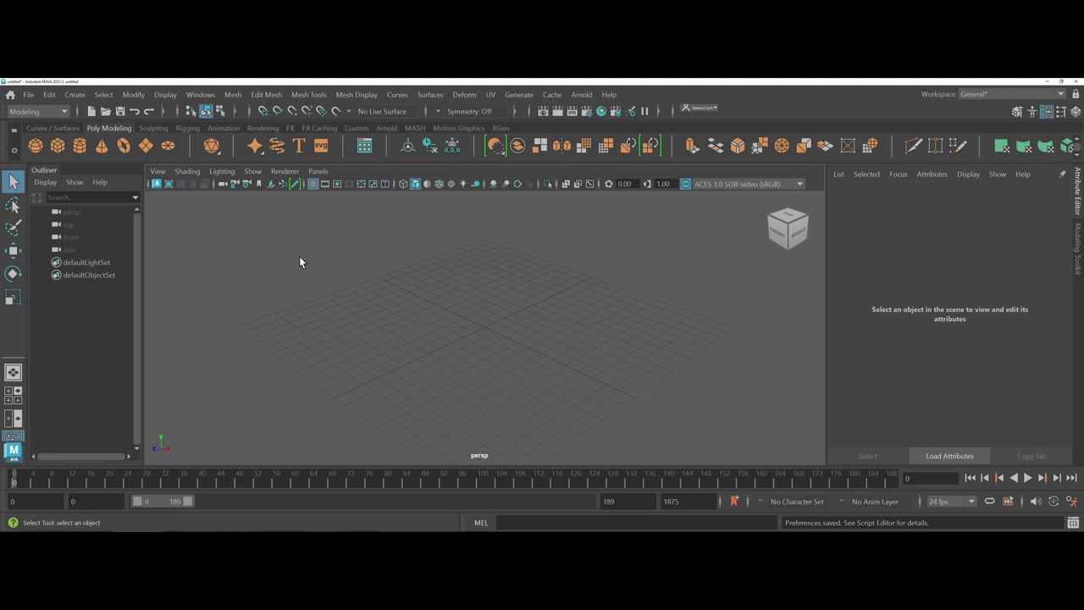
Open the Plug-in Manager, make it taller, and scroll its list back to the top.
{"action": "left_click", "coordinate": [194, 96]}
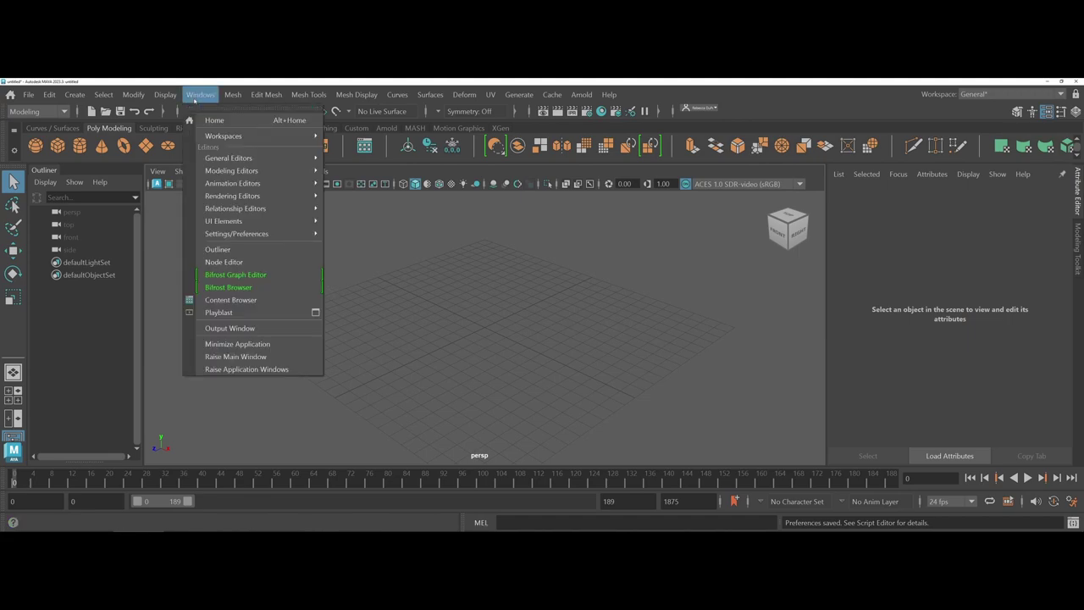
{"action": "mouse_move", "coordinate": [268, 235]}
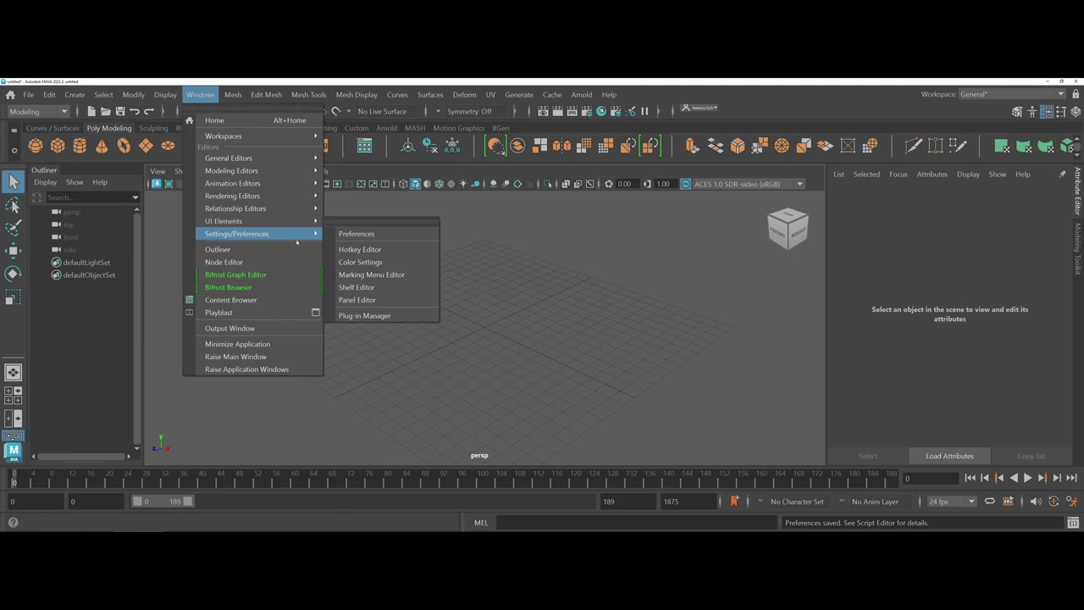
{"action": "left_click", "coordinate": [366, 315]}
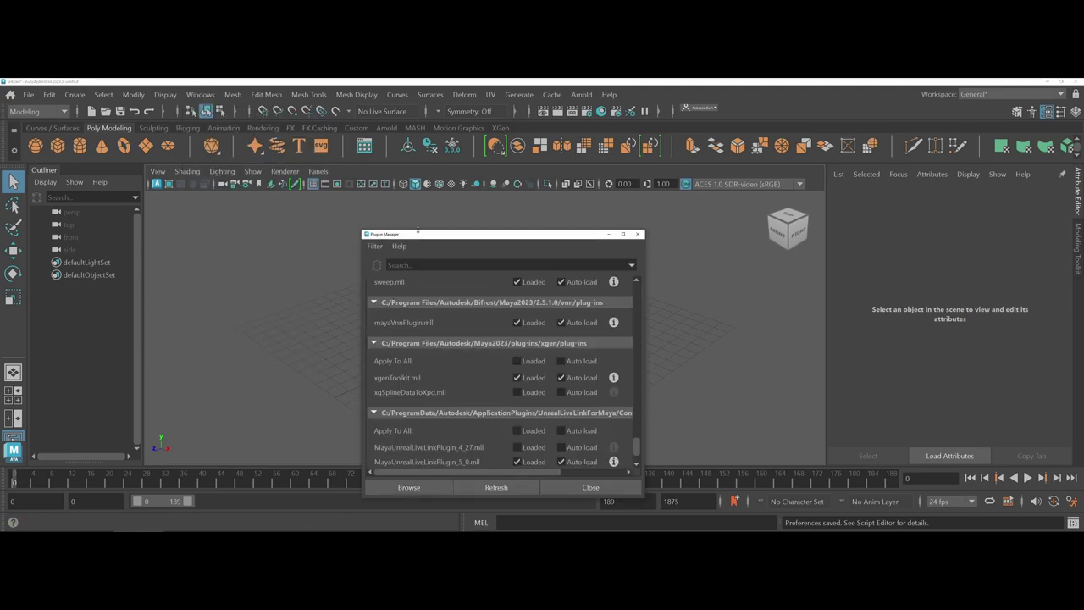
{"action": "left_click_drag", "start_coordinate": [418, 229], "coordinate": [407, 84]}
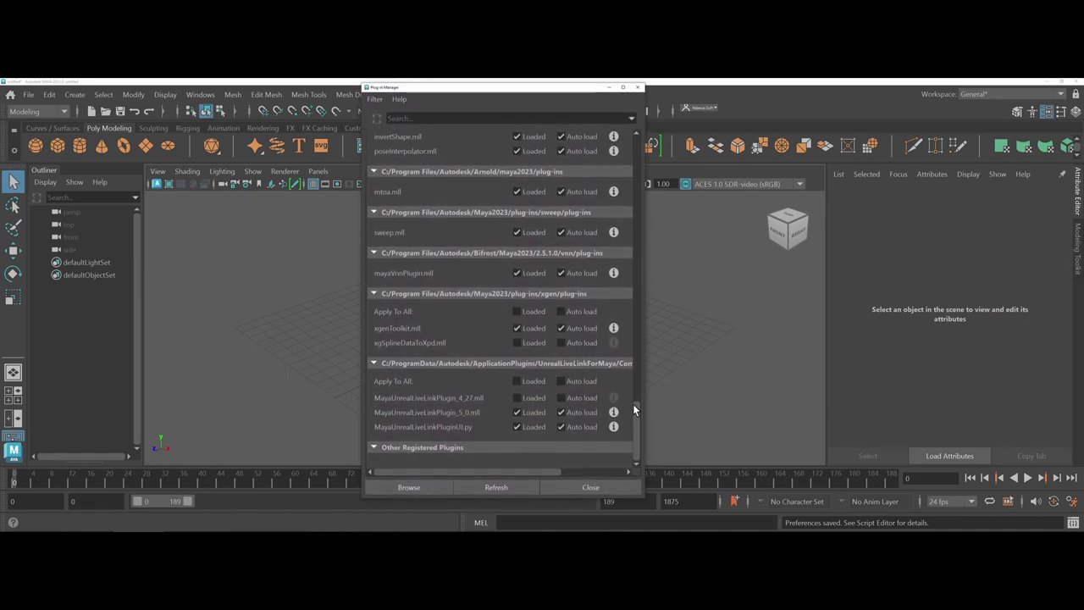
{"action": "left_click_drag", "start_coordinate": [633, 404], "coordinate": [618, 137]}
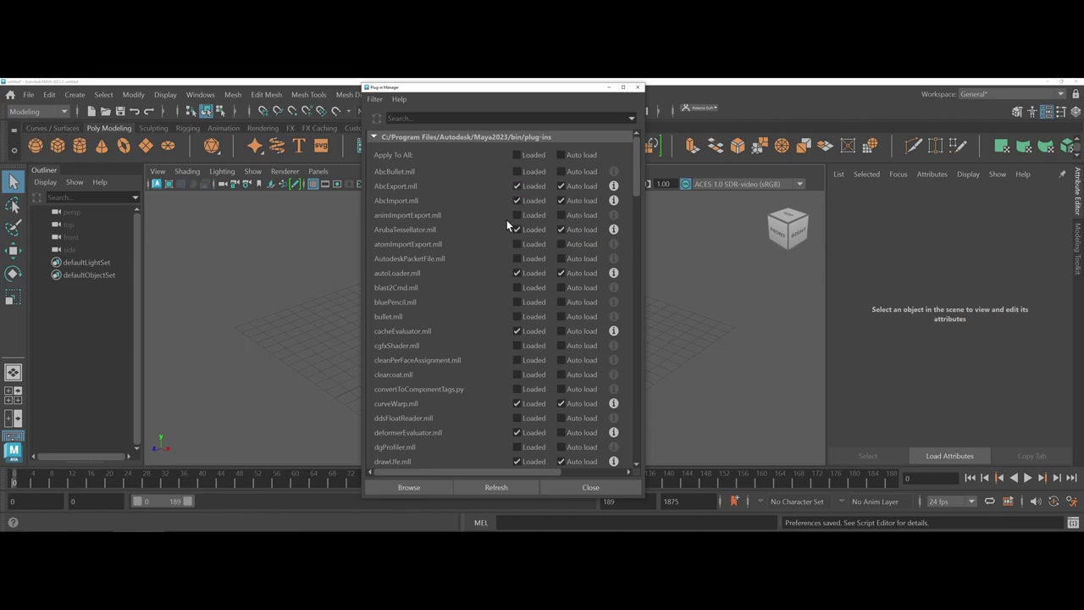
Load Fur.mll and review its commands, dependency nodes and file translators in Plug-in Information.
{"action": "scroll", "coordinate": [493, 240], "scroll_direction": "down", "scroll_amount": 3}
{"action": "scroll", "coordinate": [491, 244], "scroll_direction": "down", "scroll_amount": 1}
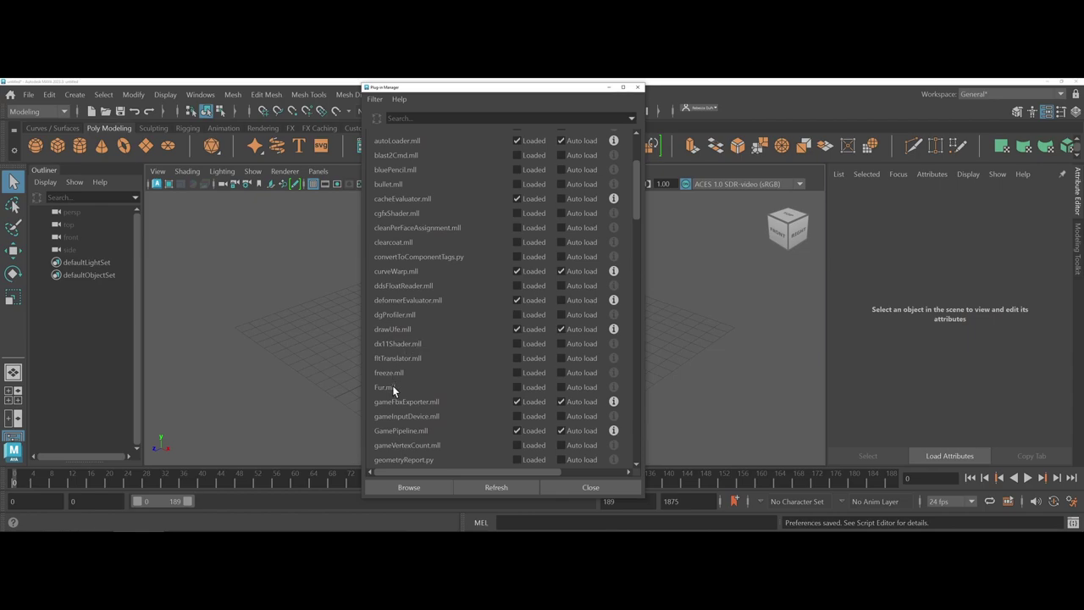
{"action": "left_click", "coordinate": [518, 387]}
{"action": "scroll", "coordinate": [517, 388], "scroll_direction": "down", "scroll_amount": 3}
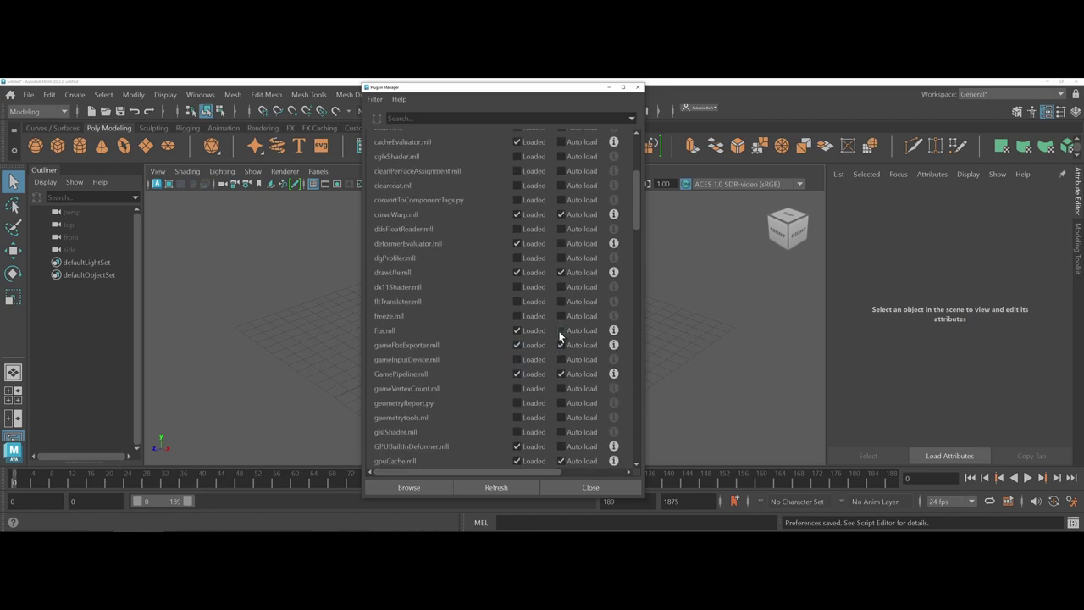
{"action": "left_click", "coordinate": [614, 330]}
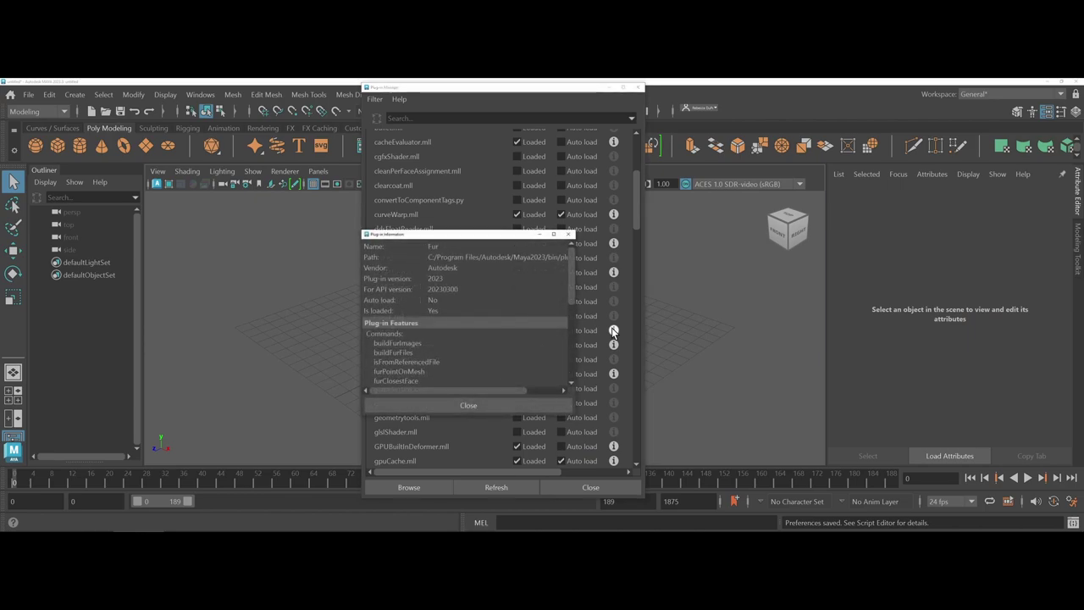
{"action": "scroll", "coordinate": [501, 357], "scroll_direction": "down", "scroll_amount": 4}
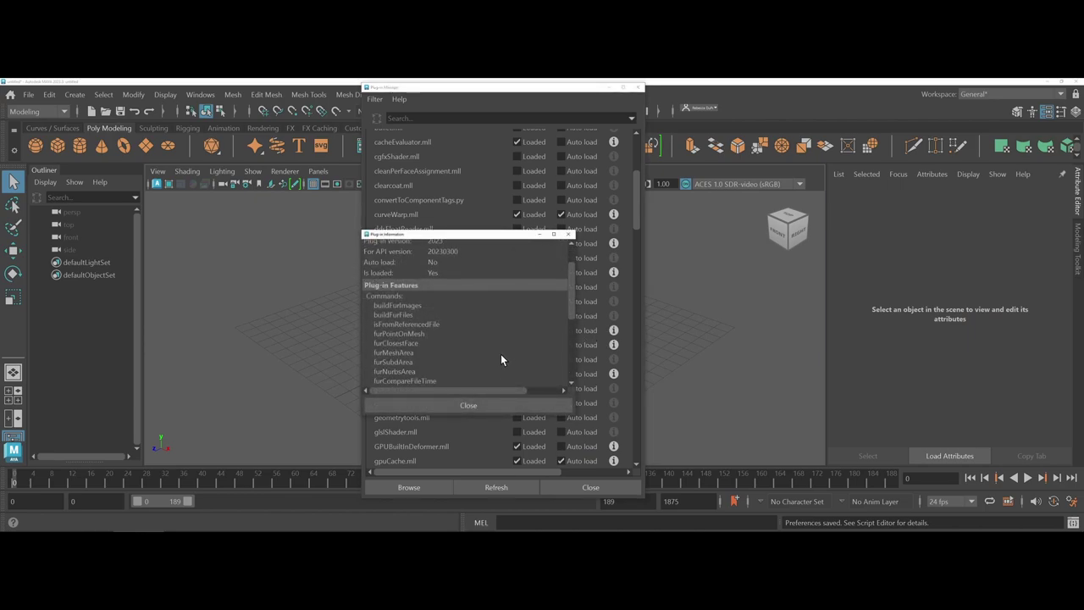
{"action": "scroll", "coordinate": [501, 360], "scroll_direction": "down", "scroll_amount": 3}
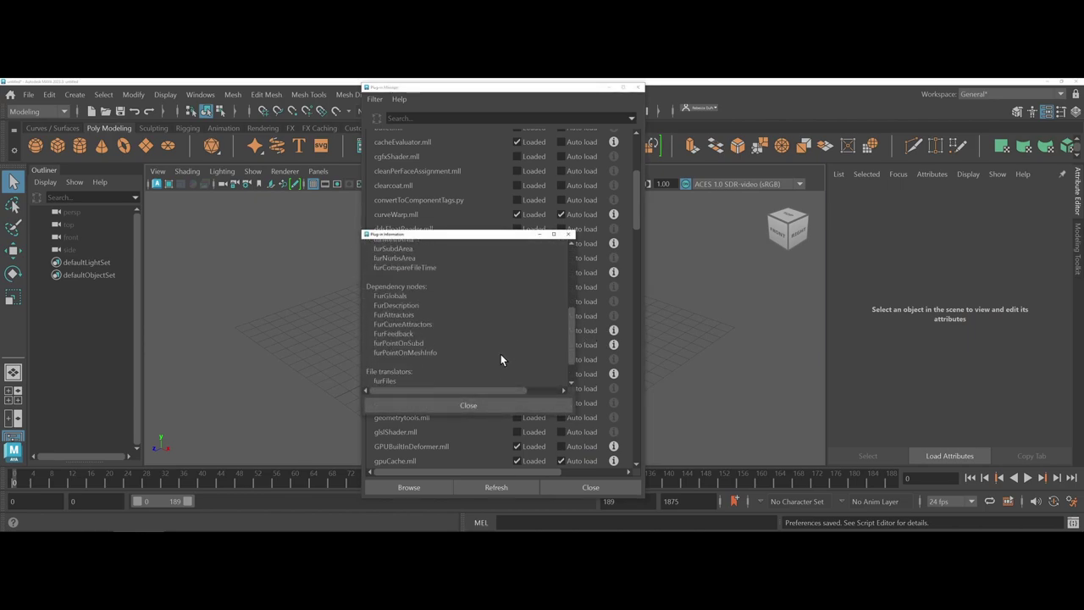
Close the Fur information, load all Bifrost plug-ins with Auto load, and refresh the list.
{"action": "left_click", "coordinate": [469, 405]}
{"action": "scroll", "coordinate": [470, 404], "scroll_direction": "down", "scroll_amount": 3}
{"action": "scroll", "coordinate": [470, 400], "scroll_direction": "down", "scroll_amount": 6}
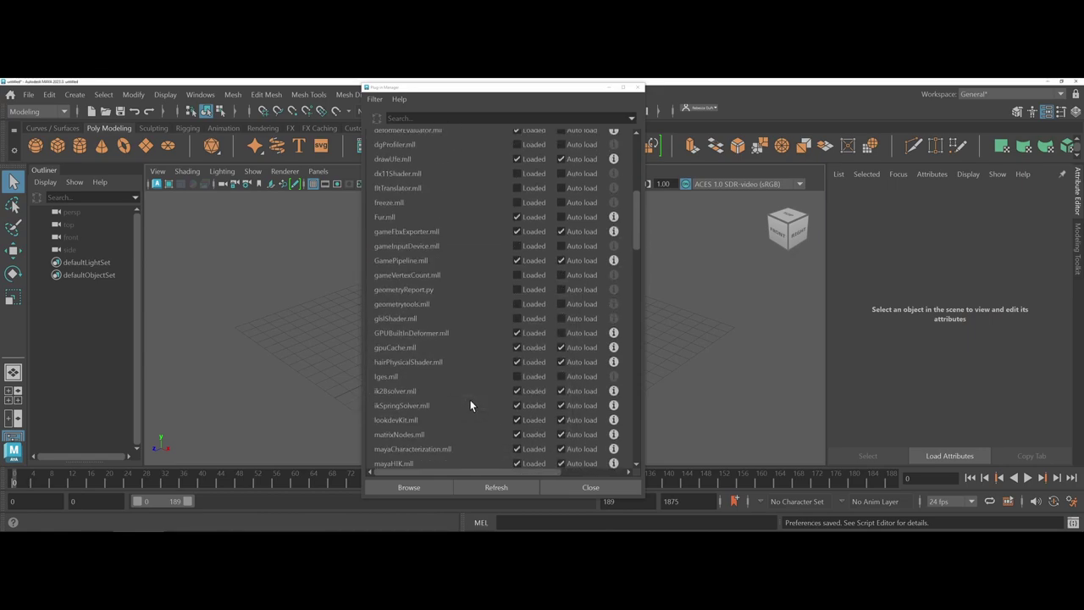
{"action": "scroll", "coordinate": [469, 401], "scroll_direction": "down", "scroll_amount": 3}
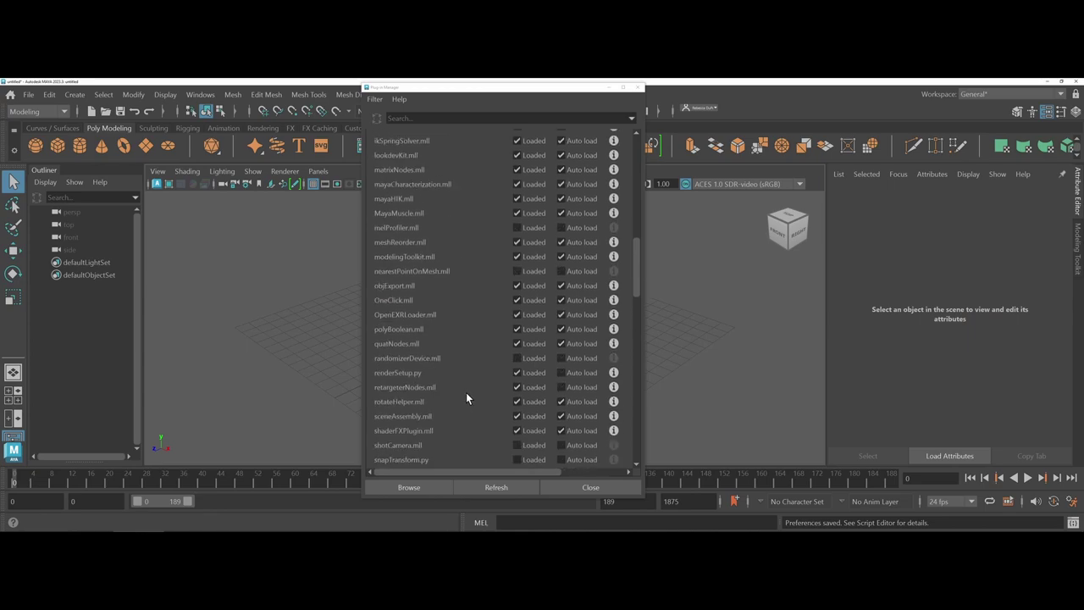
{"action": "scroll", "coordinate": [469, 229], "scroll_direction": "down", "scroll_amount": 5}
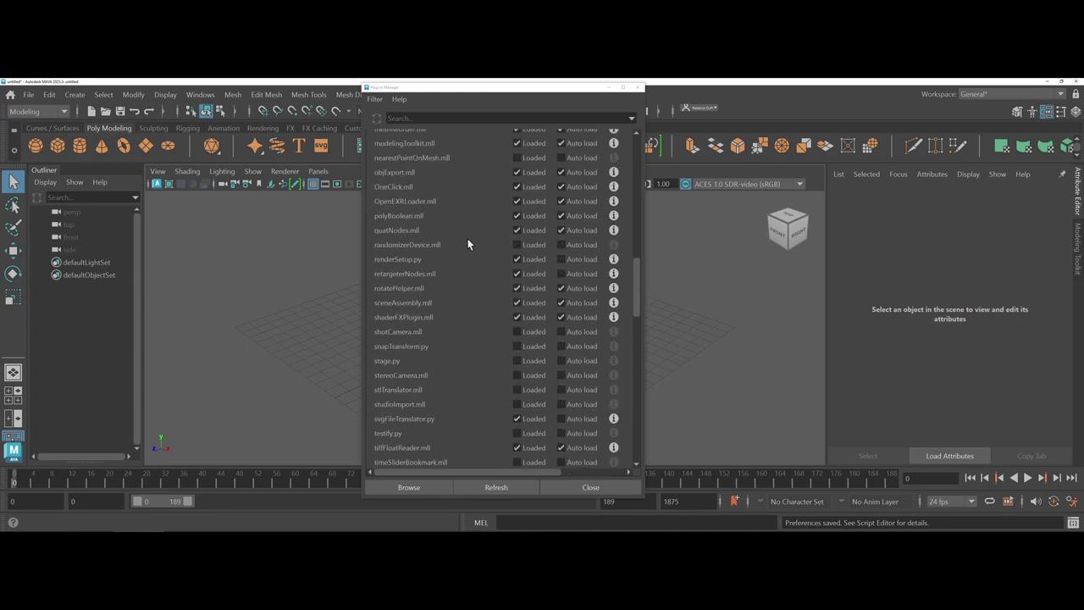
{"action": "scroll", "coordinate": [467, 239], "scroll_direction": "down", "scroll_amount": 4}
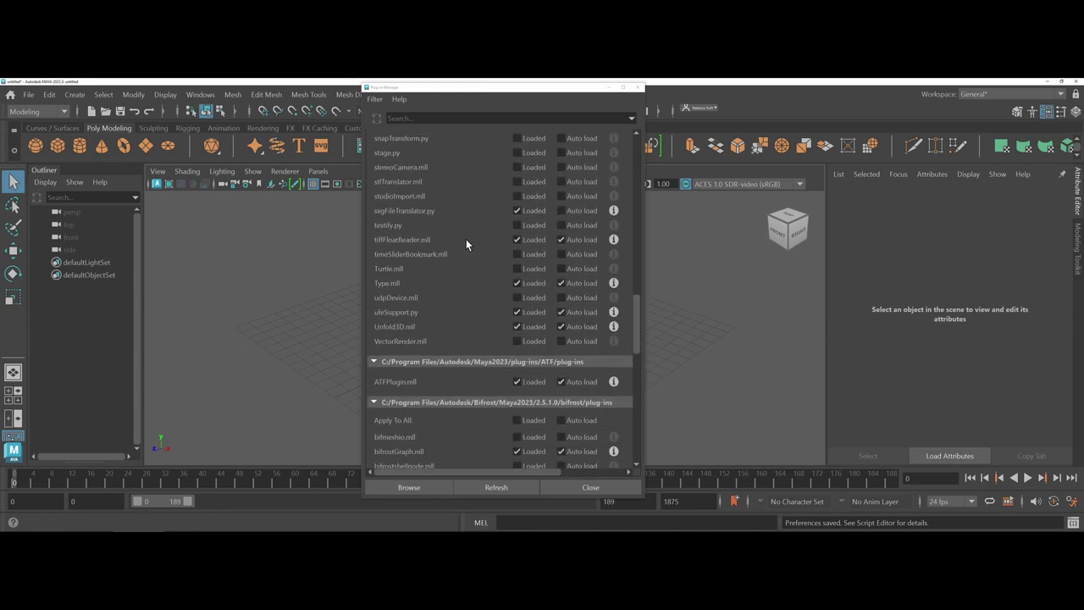
{"action": "scroll", "coordinate": [464, 240], "scroll_direction": "down", "scroll_amount": 2}
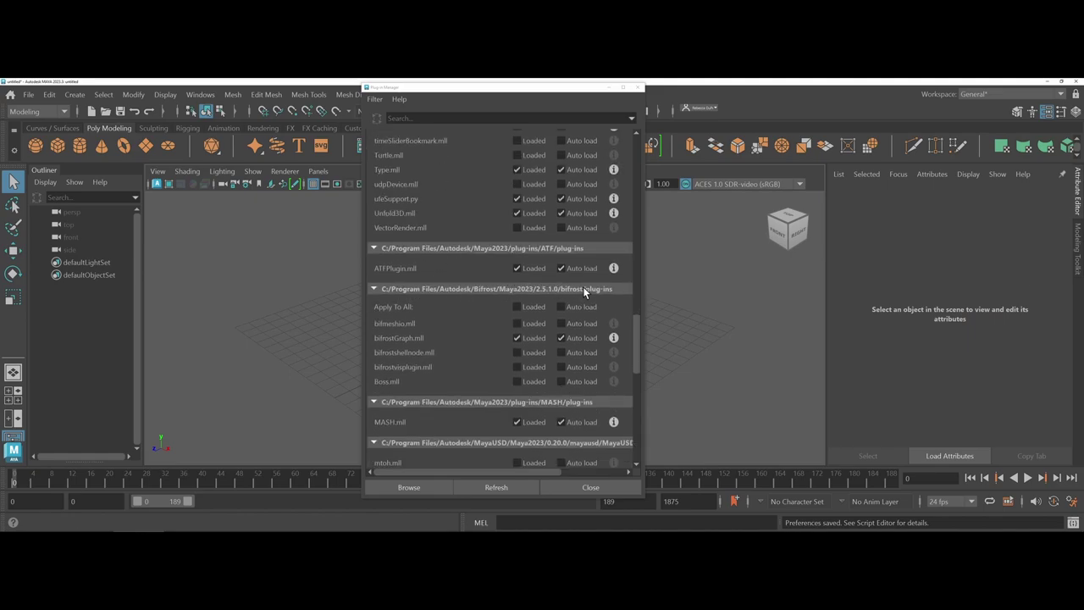
{"action": "left_click", "coordinate": [519, 308]}
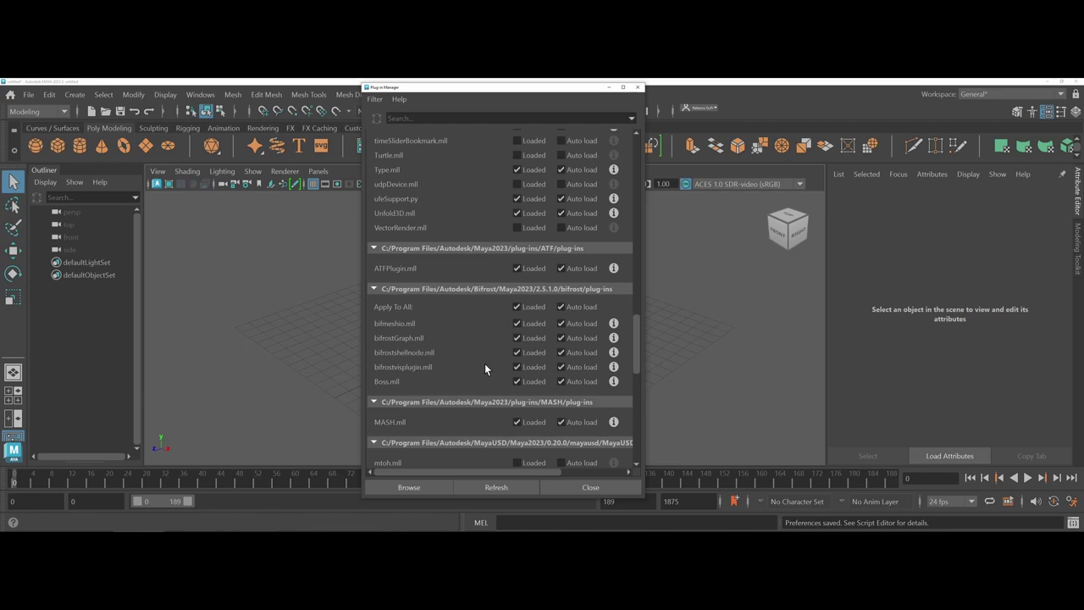
{"action": "left_click", "coordinate": [495, 488]}
Close the Plug-in Manager, display the Bifrost shelf, and show the Windows menu.
{"action": "left_click", "coordinate": [560, 489]}
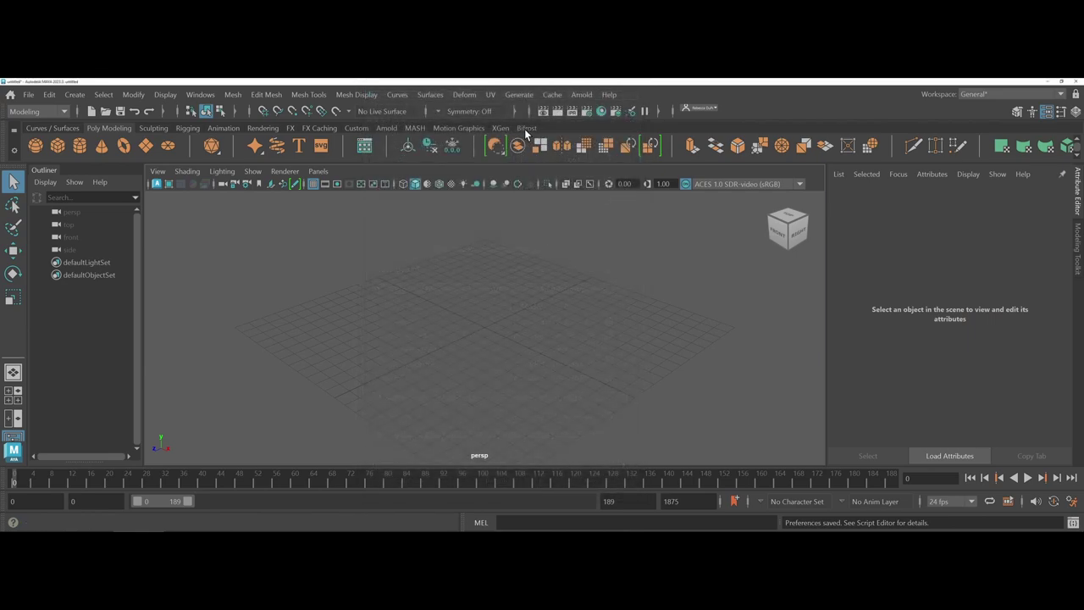
{"action": "left_click", "coordinate": [526, 128]}
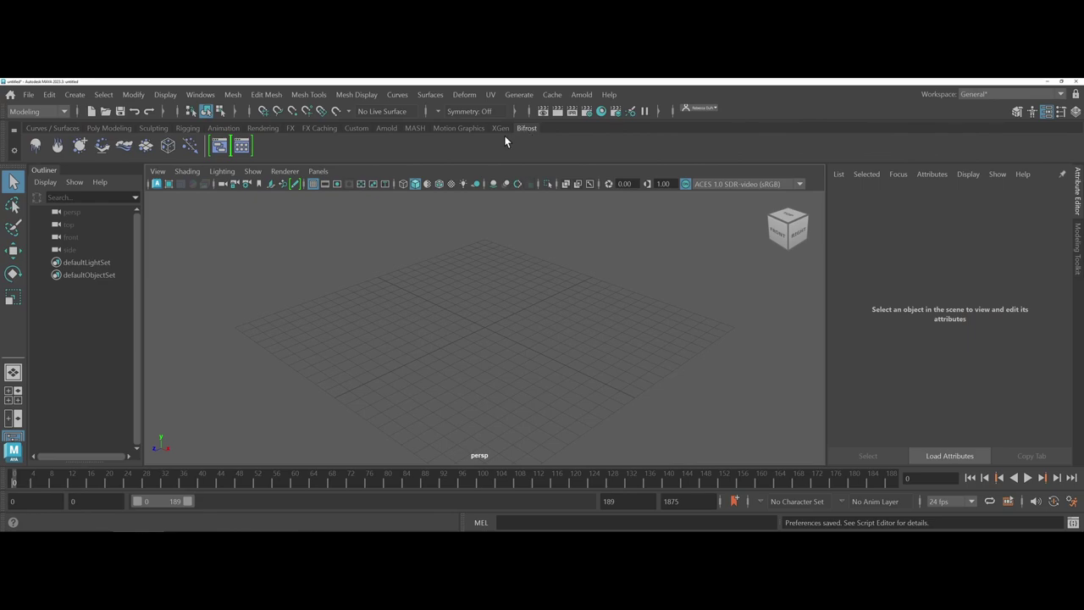
{"action": "left_click", "coordinate": [198, 96]}
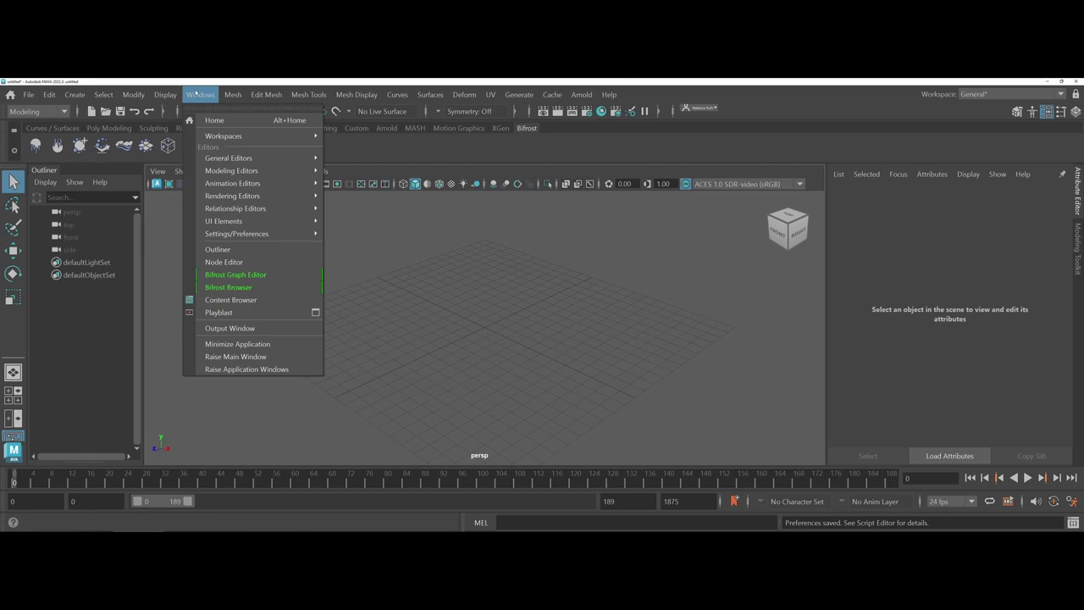
Reveal the Windows > Settings/Preferences submenu with Shelf Editor and Plug-in Manager.
{"action": "mouse_move", "coordinate": [228, 139]}
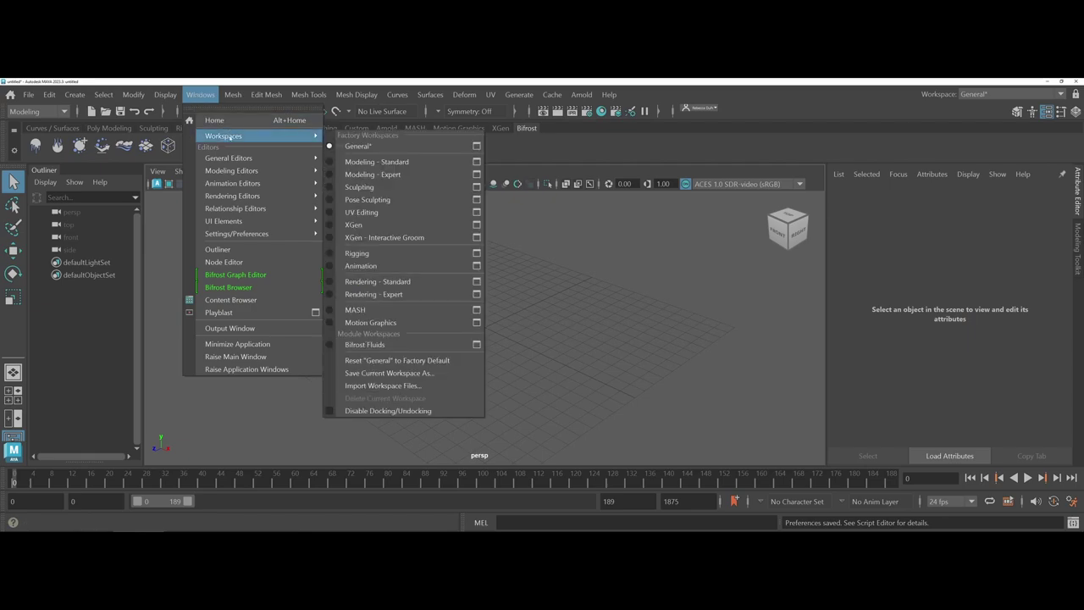
{"action": "mouse_move", "coordinate": [240, 160]}
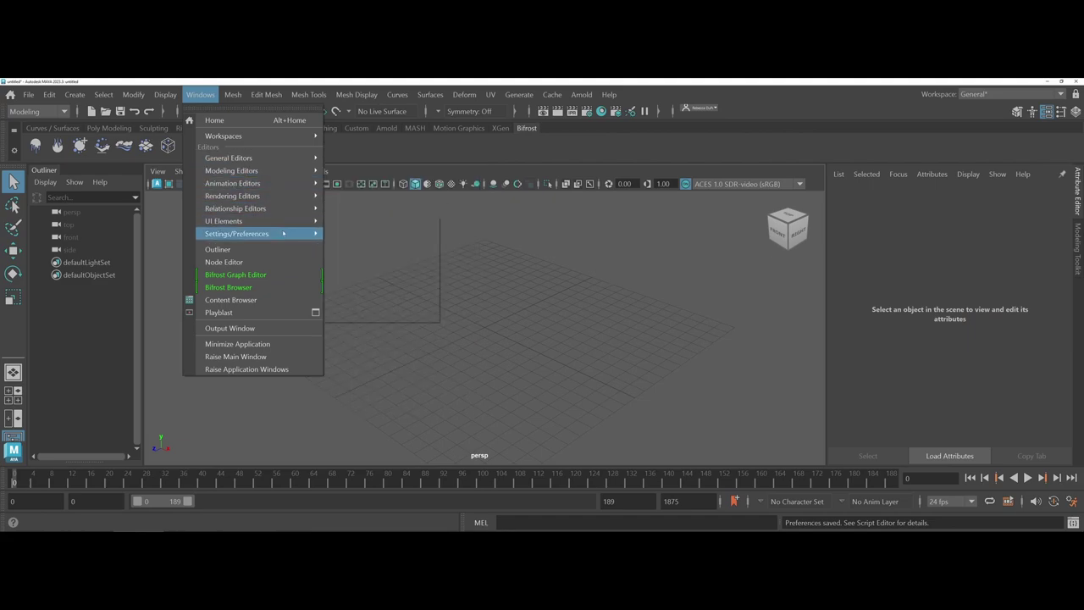
{"action": "mouse_move", "coordinate": [289, 237]}
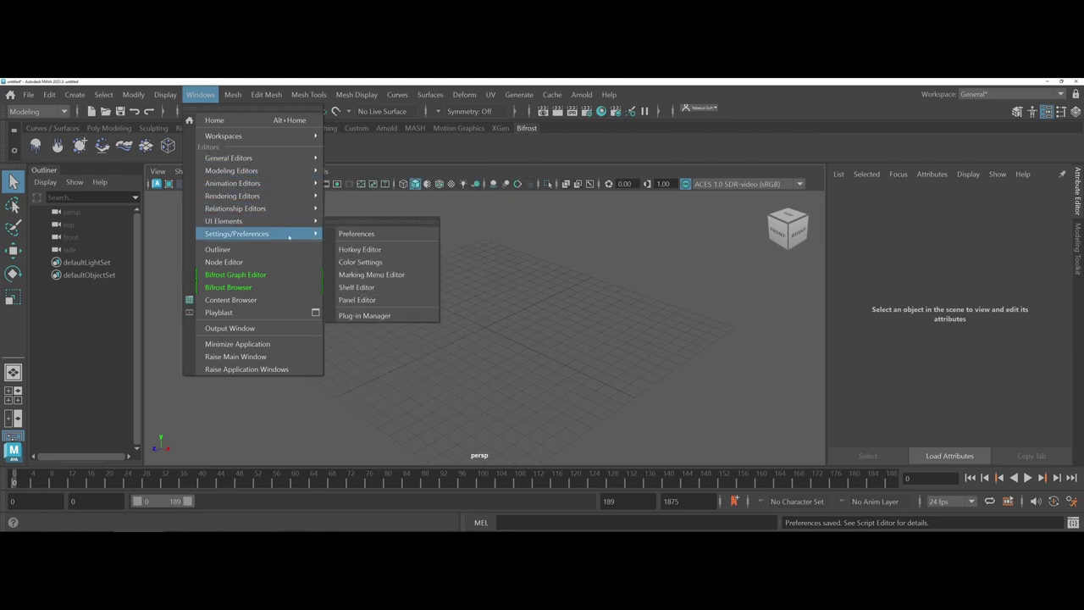